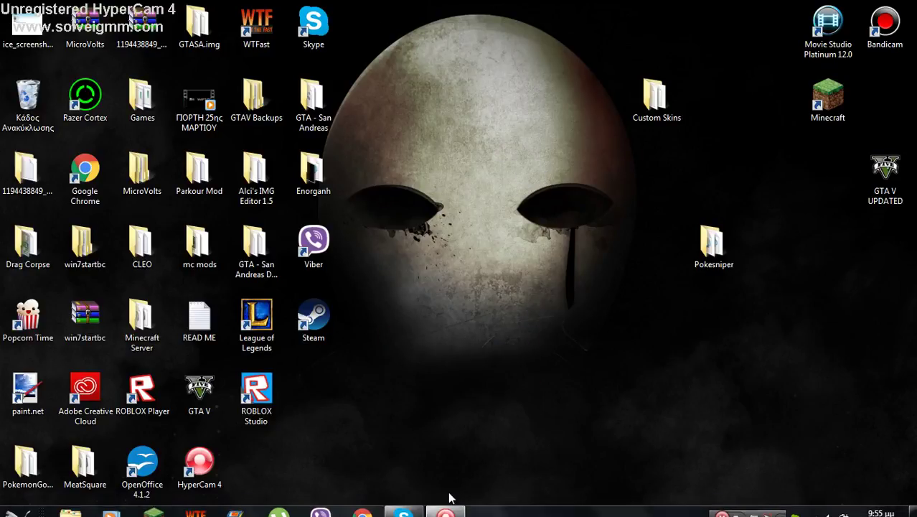
Launch Chrome and go to panzoid.com using the 'pa' address-bar suggestion
{"action": "left_click", "coordinate": [366, 505]}
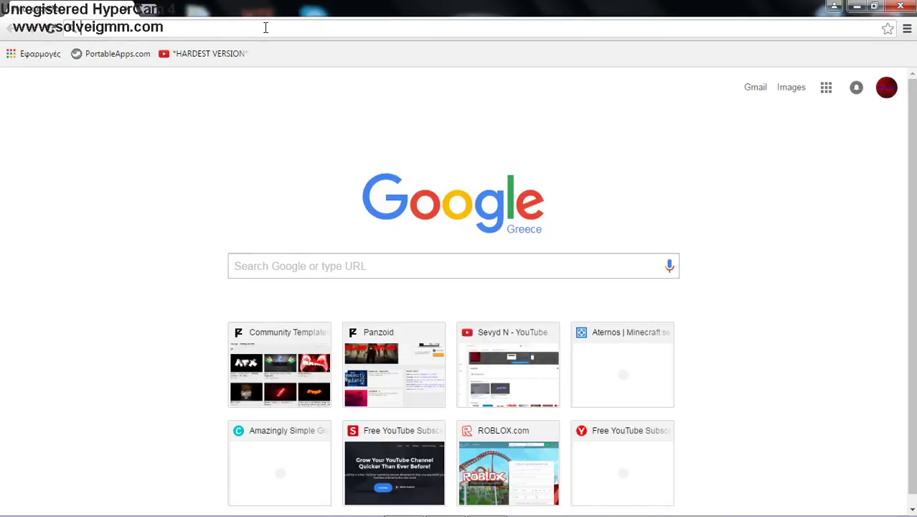
{"action": "type", "text": "panzoid.com/templates"}
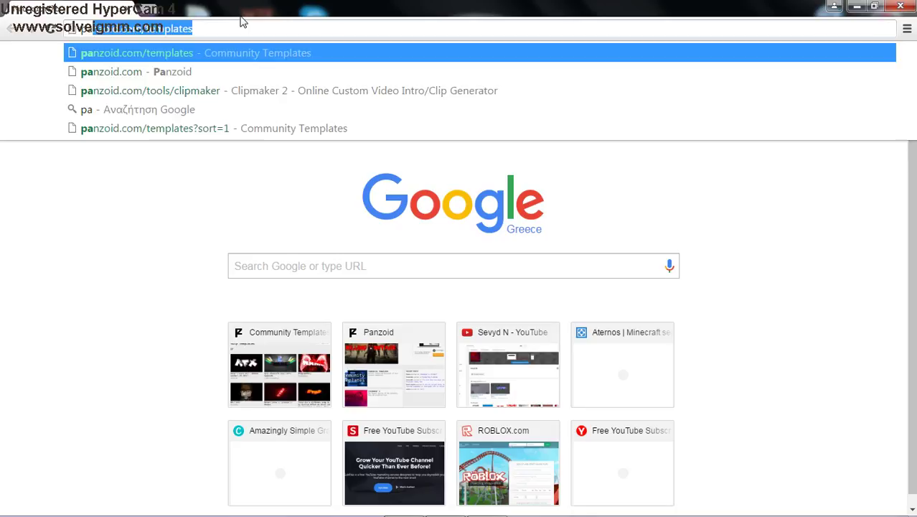
{"action": "left_click", "coordinate": [177, 74]}
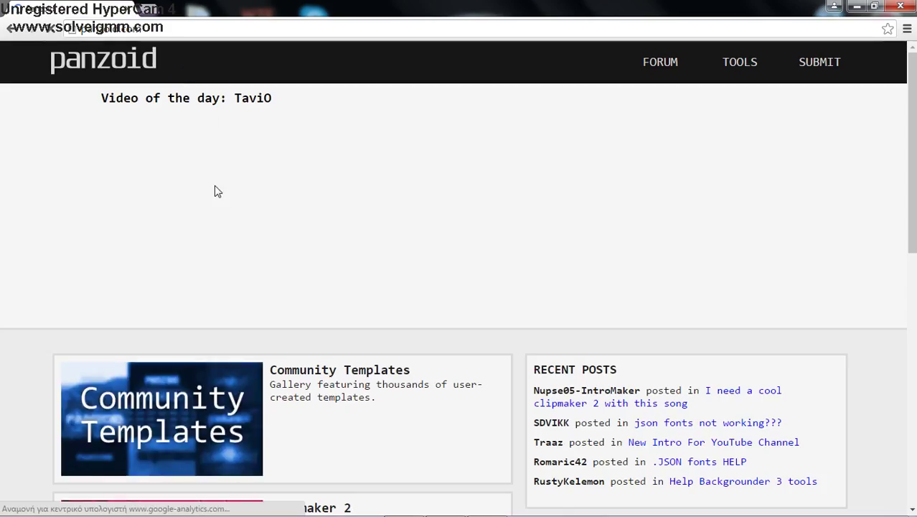
Open the Community Templates gallery and expand the Newest list with 'show more'
{"action": "scroll", "coordinate": [237, 251], "scroll_direction": "down", "scroll_amount": 3}
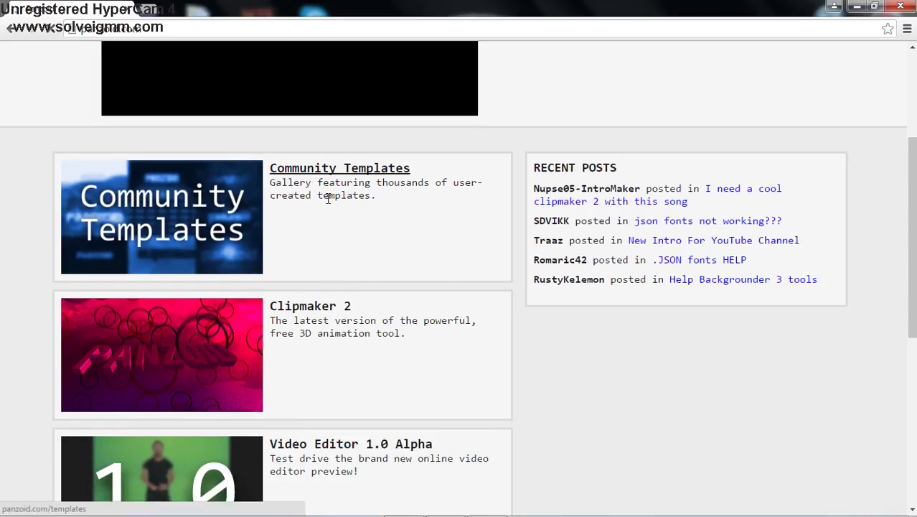
{"action": "left_click", "coordinate": [218, 200]}
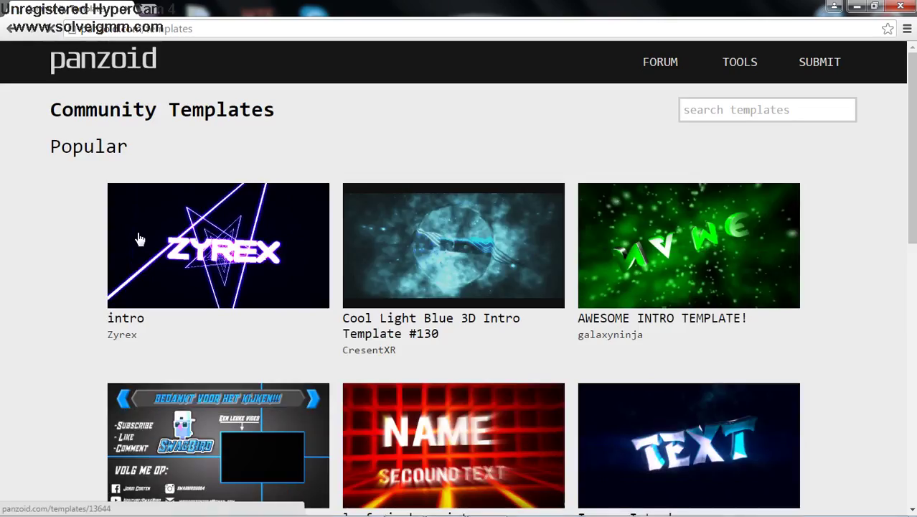
{"action": "scroll", "coordinate": [361, 194], "scroll_direction": "down", "scroll_amount": 2}
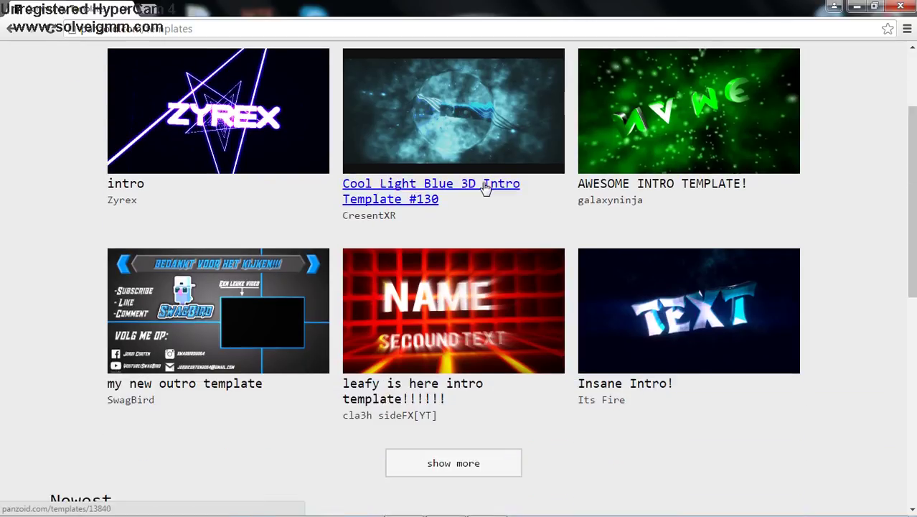
{"action": "scroll", "coordinate": [436, 232], "scroll_direction": "down", "scroll_amount": 3}
{"action": "scroll", "coordinate": [462, 251], "scroll_direction": "down", "scroll_amount": 1}
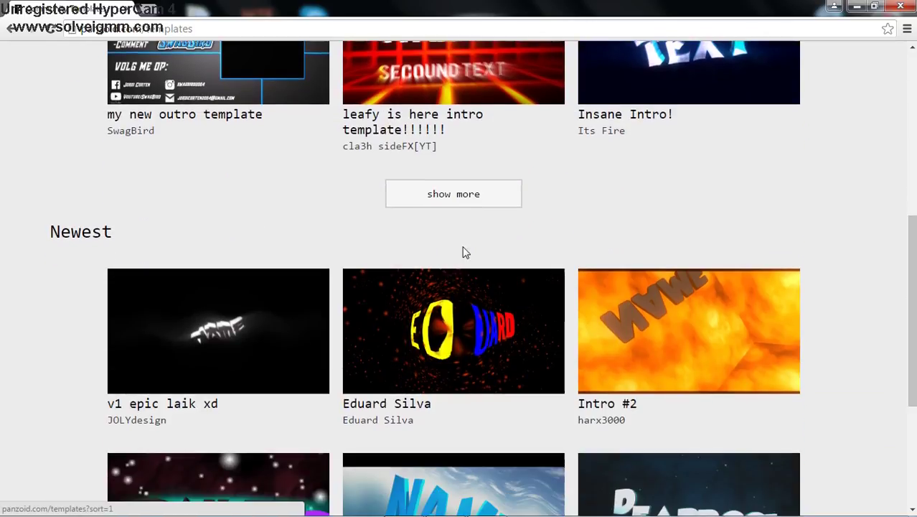
{"action": "left_click", "coordinate": [463, 204]}
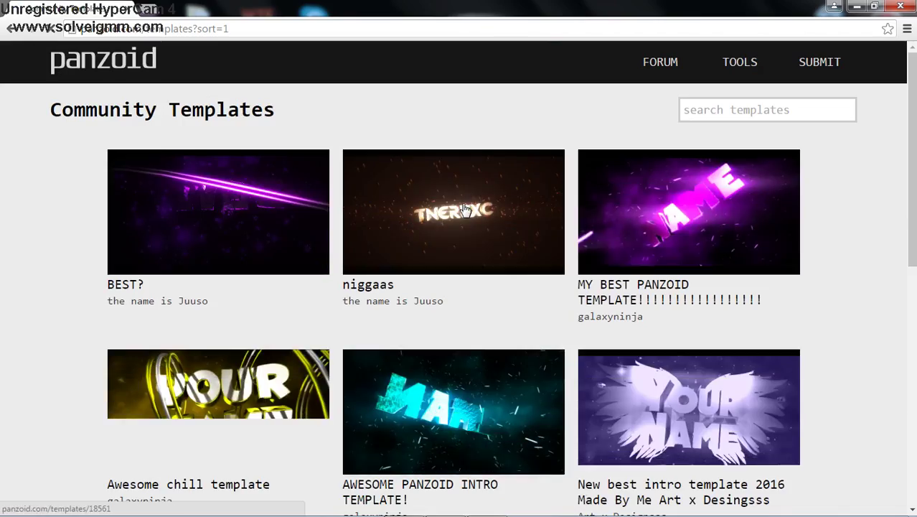
Page through the newest templates across pages 2 and 3, ending on page 3
{"action": "scroll", "coordinate": [462, 226], "scroll_direction": "down", "scroll_amount": 3}
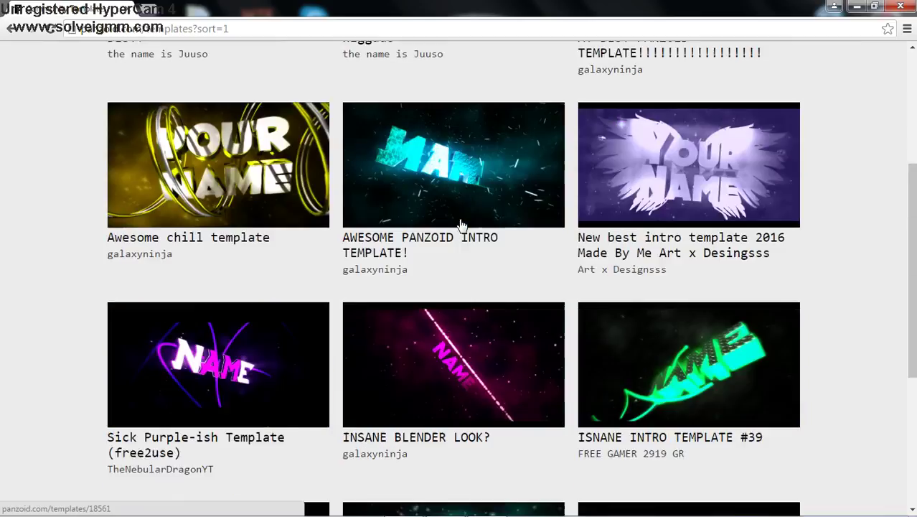
{"action": "scroll", "coordinate": [461, 225], "scroll_direction": "up", "scroll_amount": 4}
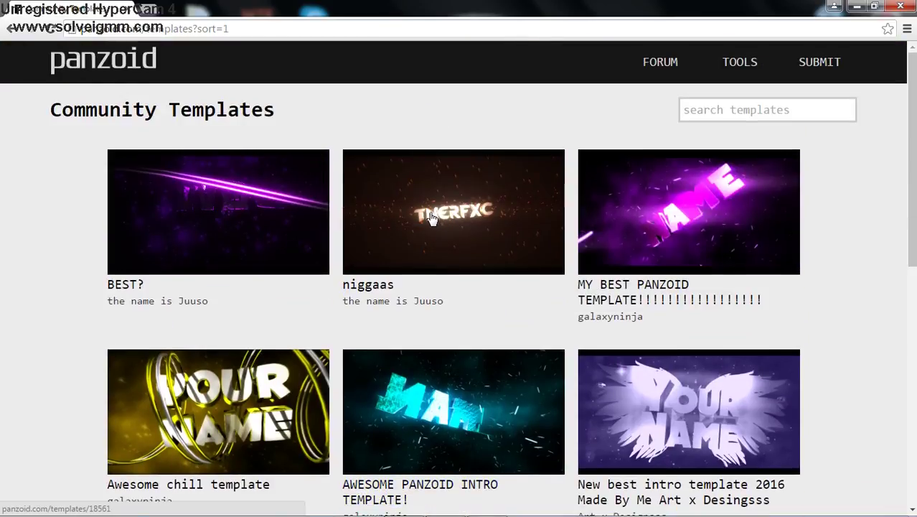
{"action": "scroll", "coordinate": [434, 218], "scroll_direction": "down", "scroll_amount": 2}
{"action": "scroll", "coordinate": [433, 218], "scroll_direction": "down", "scroll_amount": 3}
{"action": "scroll", "coordinate": [430, 217], "scroll_direction": "down", "scroll_amount": 2}
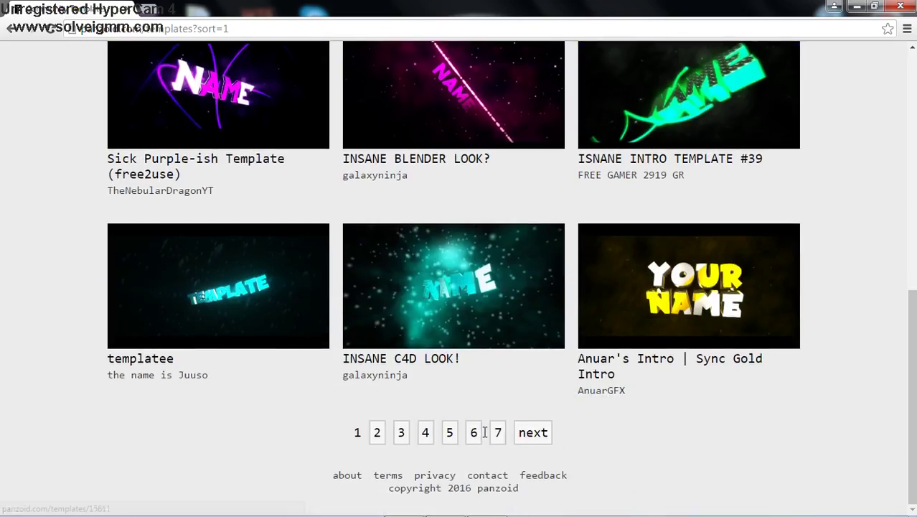
{"action": "left_click", "coordinate": [377, 432]}
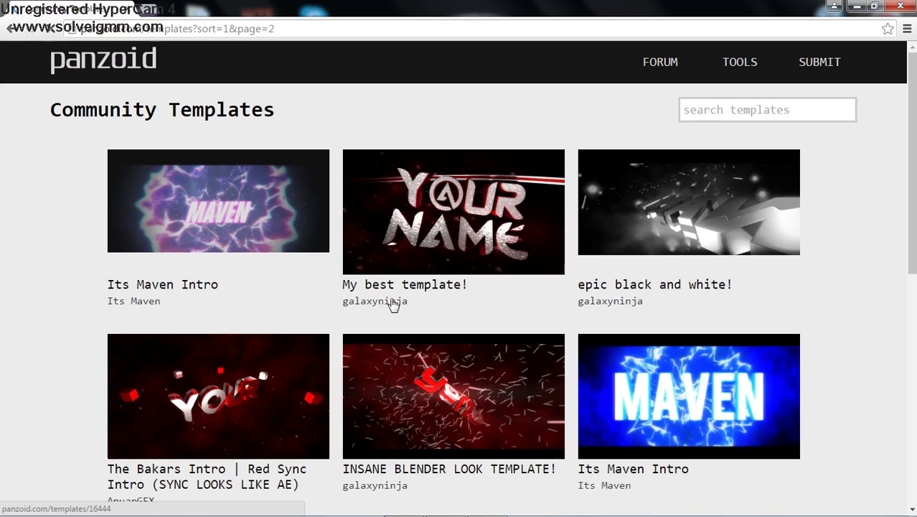
{"action": "scroll", "coordinate": [415, 260], "scroll_direction": "down", "scroll_amount": 4}
{"action": "scroll", "coordinate": [415, 260], "scroll_direction": "down", "scroll_amount": 3}
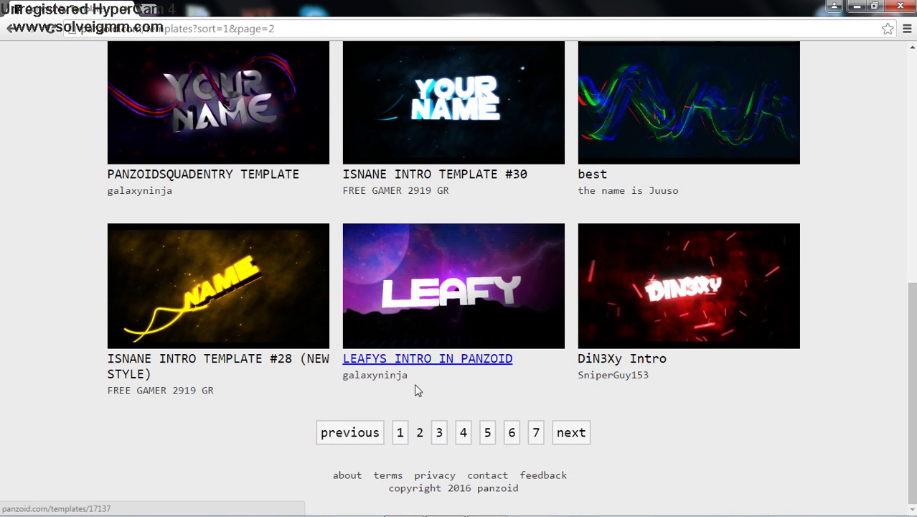
{"action": "left_click", "coordinate": [440, 434]}
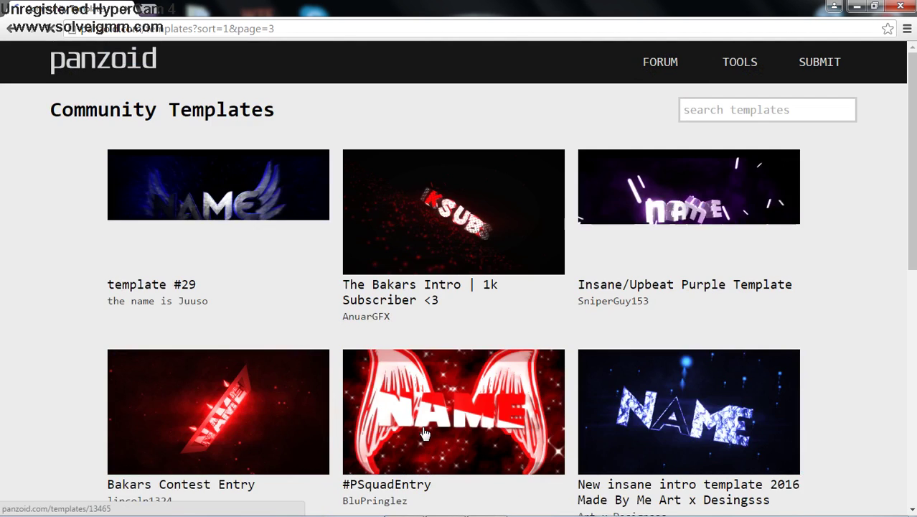
{"action": "scroll", "coordinate": [431, 435], "scroll_direction": "down", "scroll_amount": 8}
{"action": "left_click", "coordinate": [424, 434]}
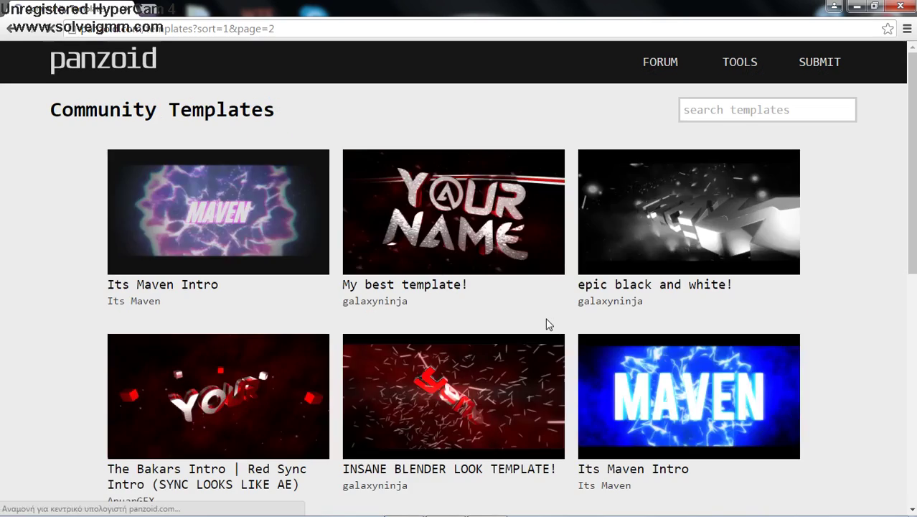
{"action": "scroll", "coordinate": [553, 326], "scroll_direction": "down", "scroll_amount": 8}
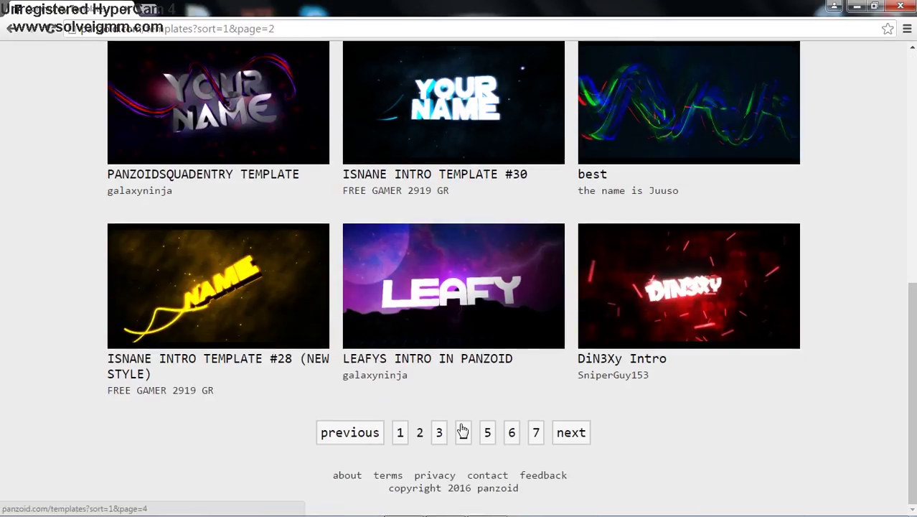
{"action": "key", "text": "alt+Left"}
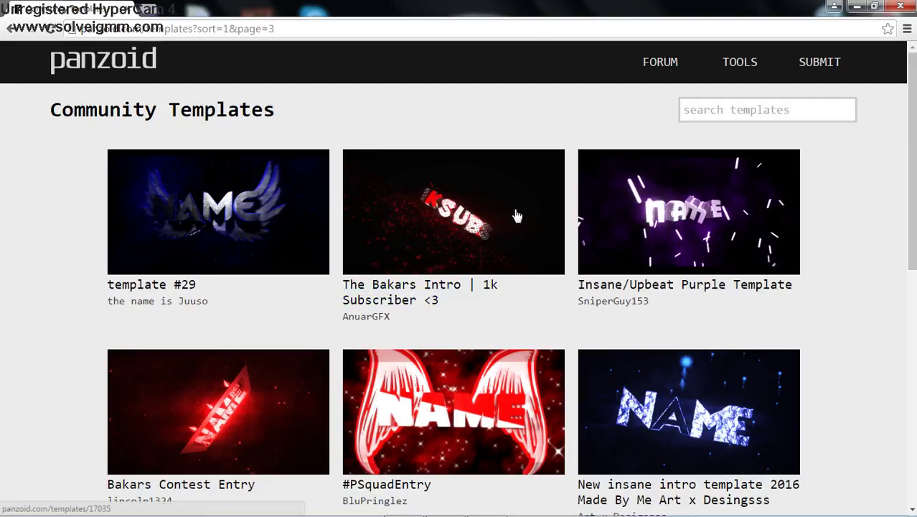
Open template #29's detail page and load it into Clipmaker
{"action": "left_click", "coordinate": [176, 223]}
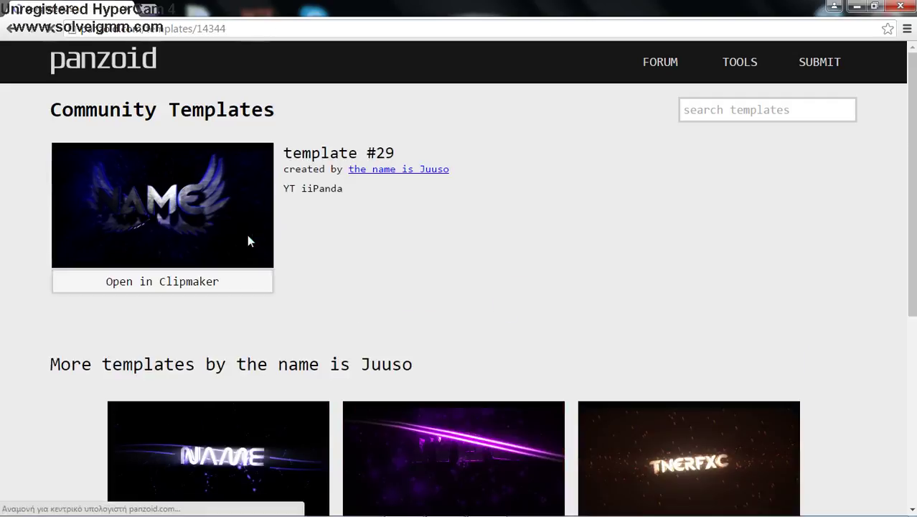
{"action": "left_click", "coordinate": [178, 281]}
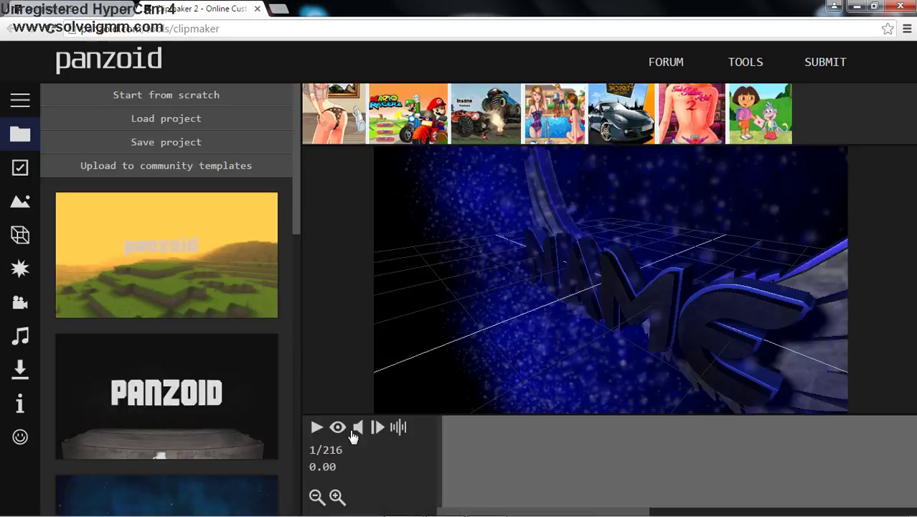
Play the rendered intro preview up to frame 141, then show the scene's 3D objects list
{"action": "left_click", "coordinate": [338, 427]}
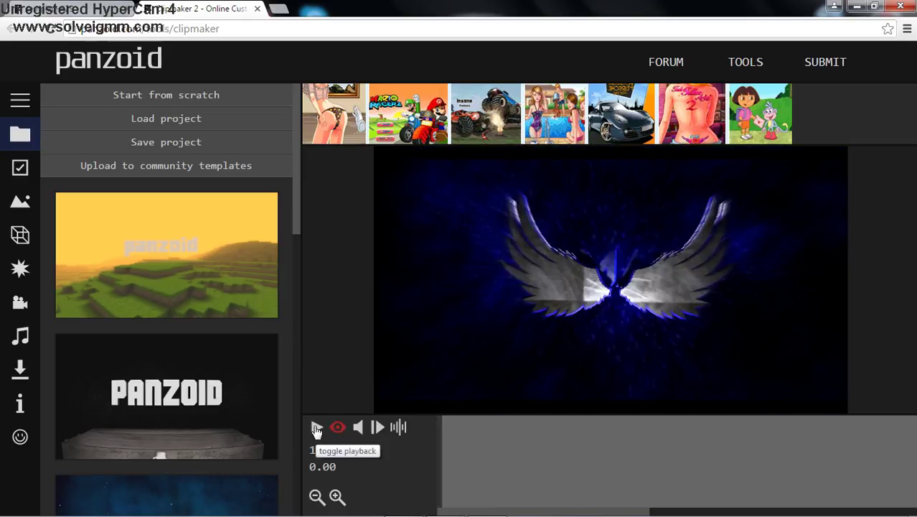
{"action": "left_click", "coordinate": [316, 429]}
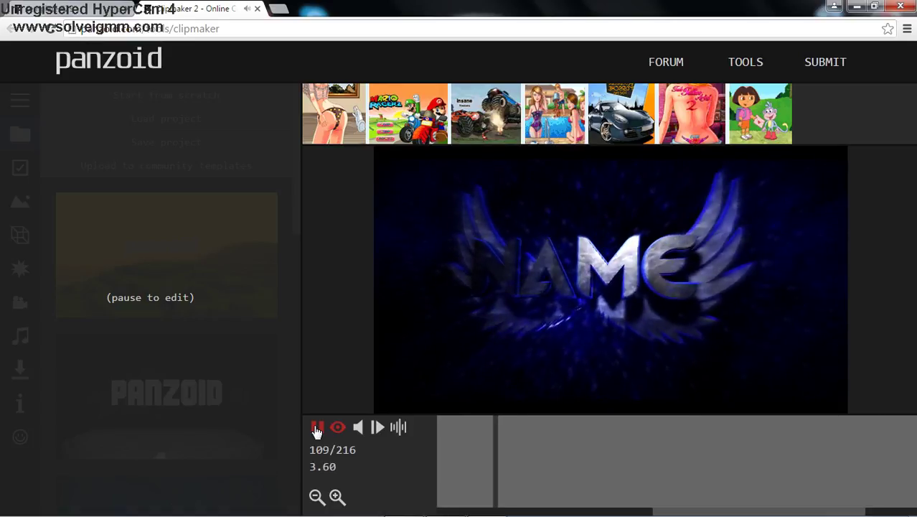
{"action": "left_click", "coordinate": [316, 429]}
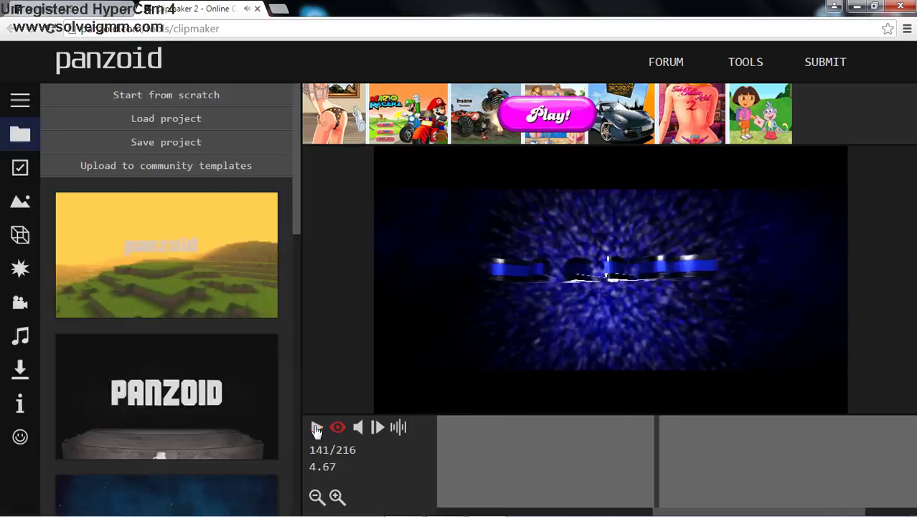
{"action": "left_click", "coordinate": [16, 236]}
Change the first Text: NAME object's 3D text from NAME to sevyd
{"action": "left_click", "coordinate": [108, 200]}
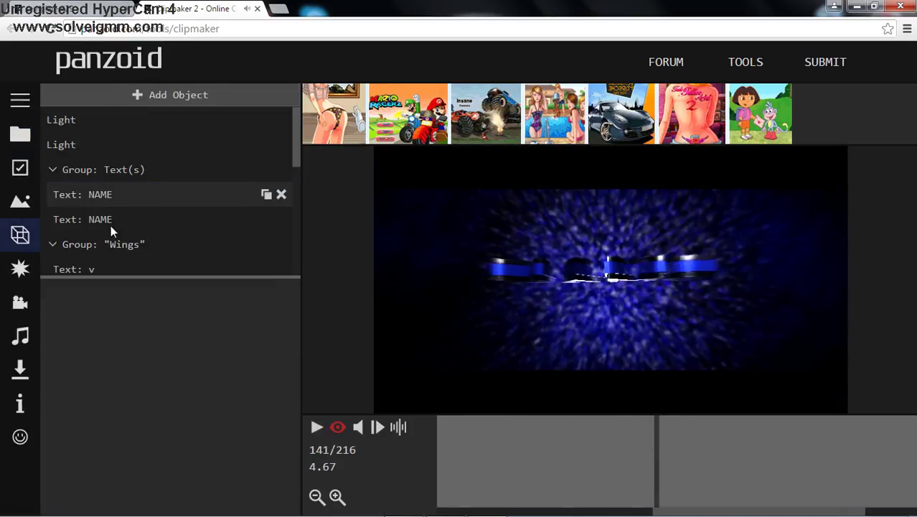
{"action": "left_click_drag", "start_coordinate": [93, 323], "coordinate": [35, 330]}
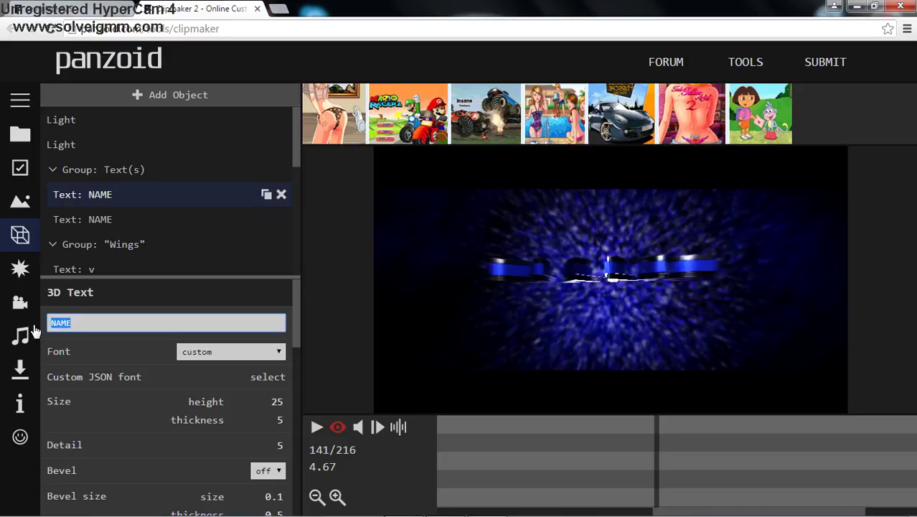
{"action": "key", "text": "BackSpace"}
{"action": "left_click", "coordinate": [84, 320]}
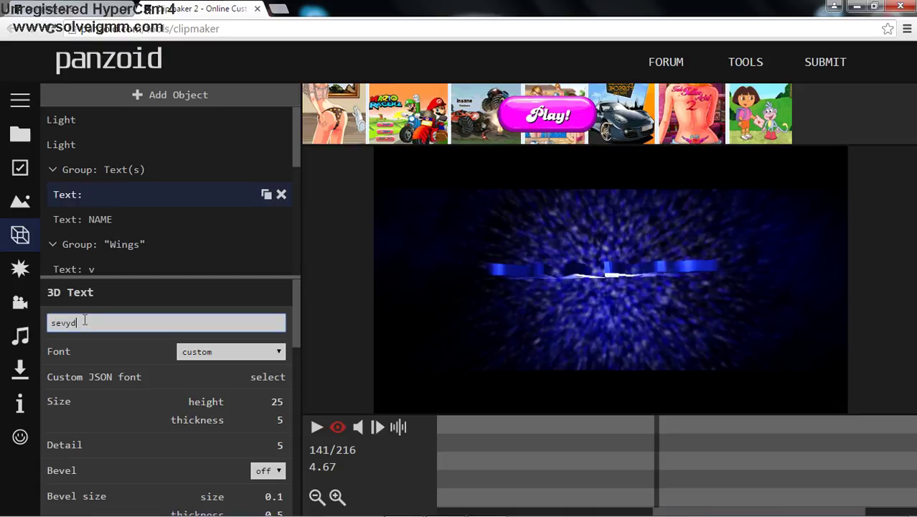
Change the second Text: NAME object's 3D text from NAME to sevyd
{"action": "left_click", "coordinate": [117, 214]}
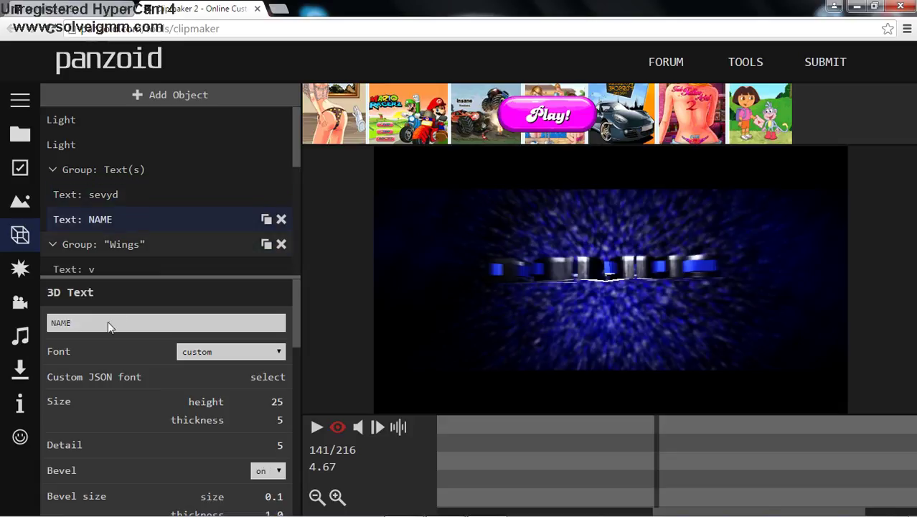
{"action": "left_click_drag", "start_coordinate": [107, 324], "coordinate": [48, 325]}
{"action": "key", "text": "BackSpace"}
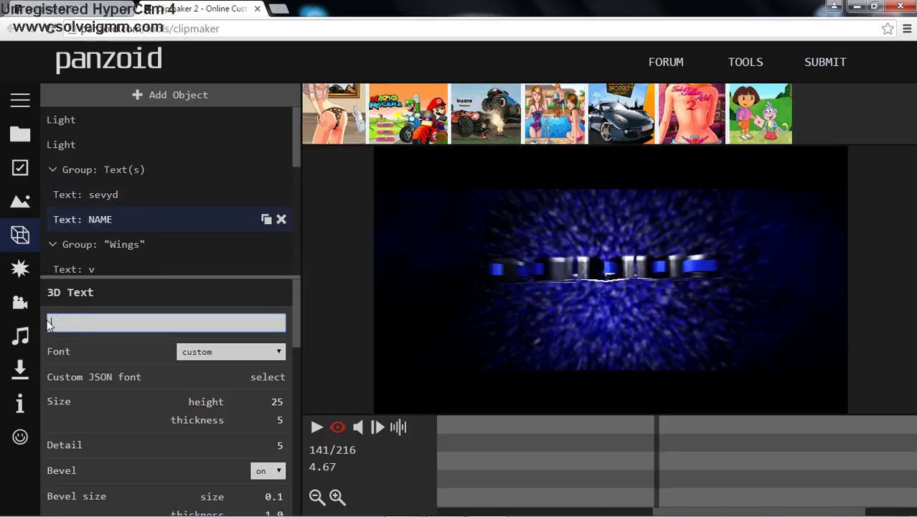
{"action": "left_click", "coordinate": [266, 302]}
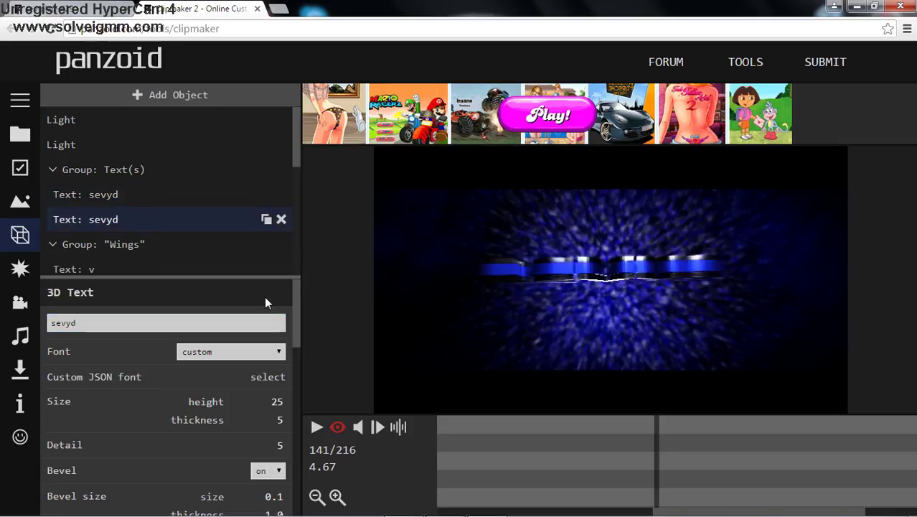
Play back the intro to confirm the SEVYD text, then bring up Basic settings
{"action": "scroll", "coordinate": [218, 229], "scroll_direction": "down", "scroll_amount": 3}
{"action": "scroll", "coordinate": [218, 228], "scroll_direction": "down", "scroll_amount": 3}
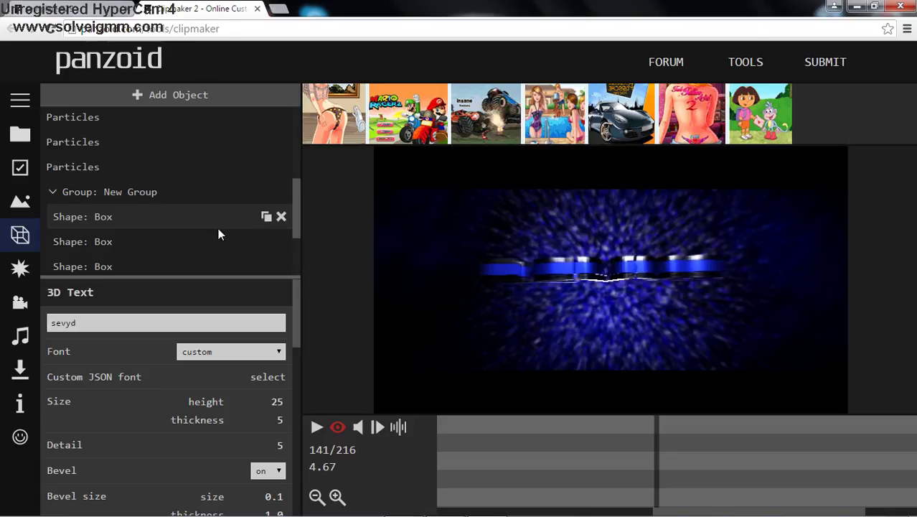
{"action": "left_click", "coordinate": [318, 428]}
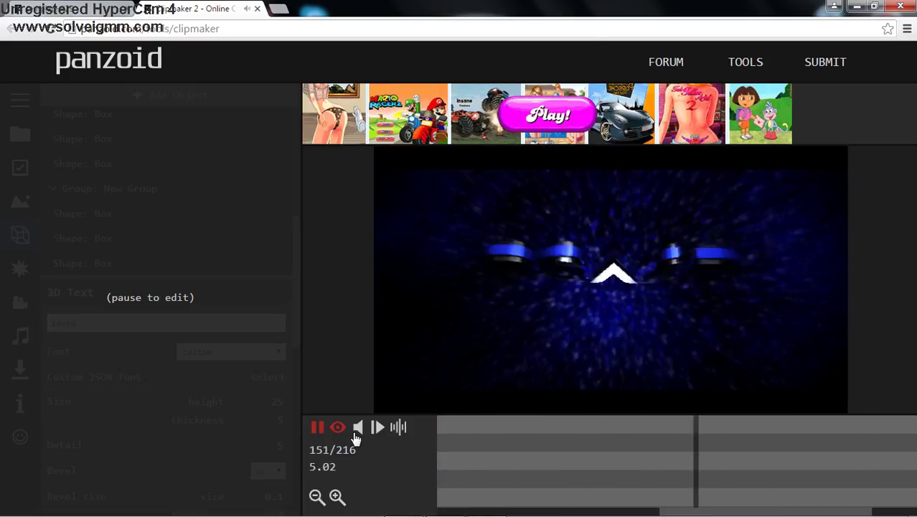
{"action": "left_click", "coordinate": [318, 428]}
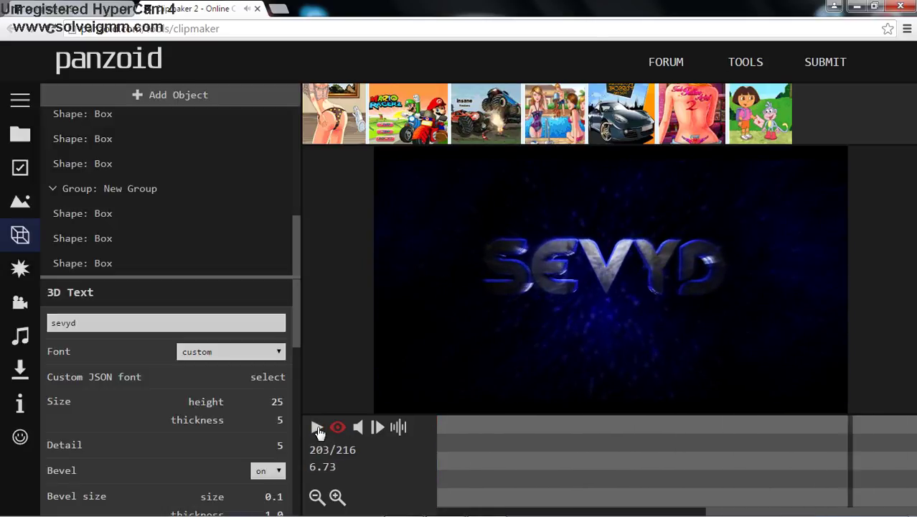
{"action": "left_click", "coordinate": [22, 169]}
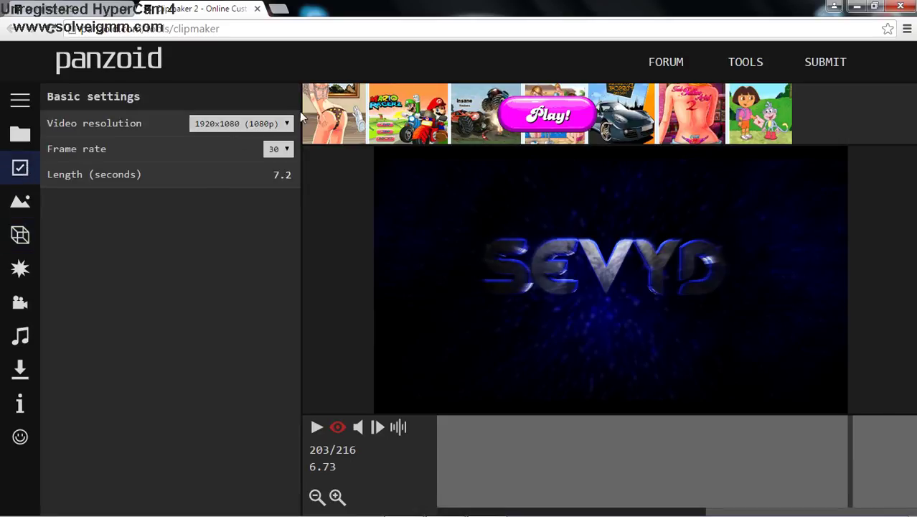
Choose 1280x720 (720p) in the Video resolution dropdown
{"action": "left_click", "coordinate": [235, 123]}
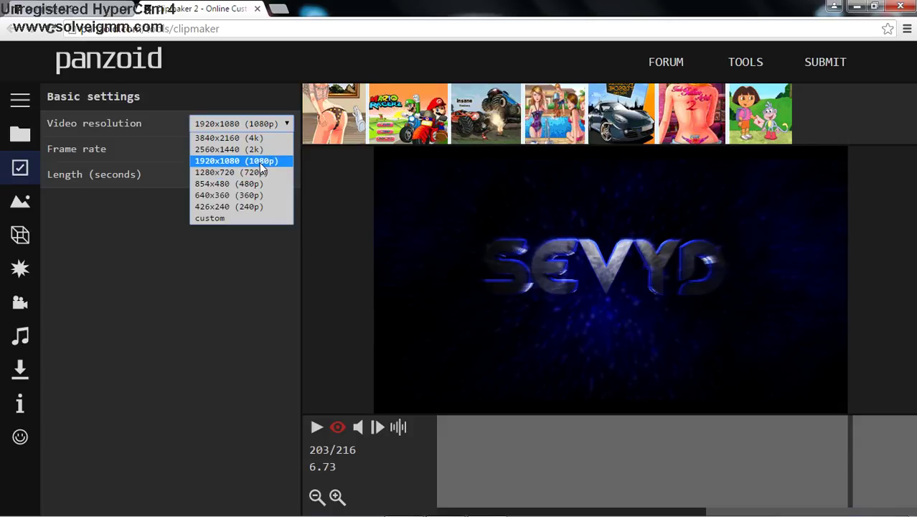
{"action": "left_click", "coordinate": [258, 172]}
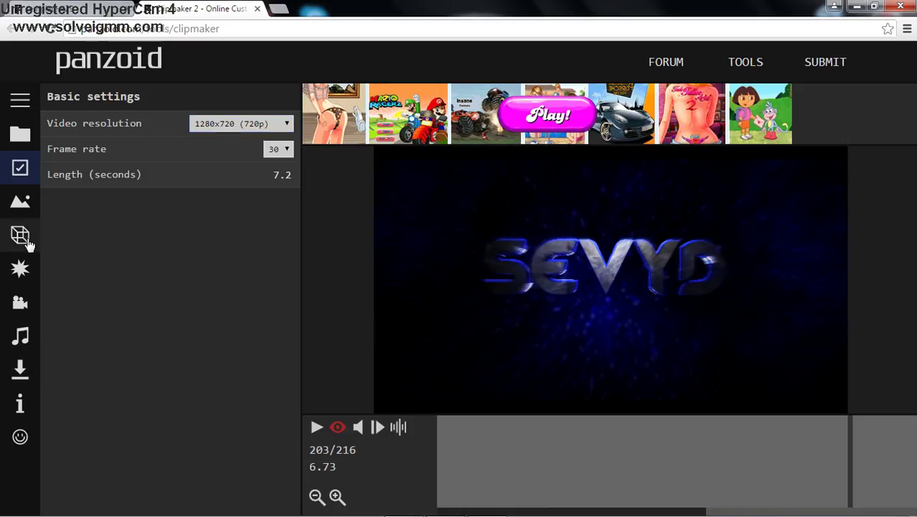
Start the video render from the download panel and download the finished video
{"action": "left_click", "coordinate": [21, 371]}
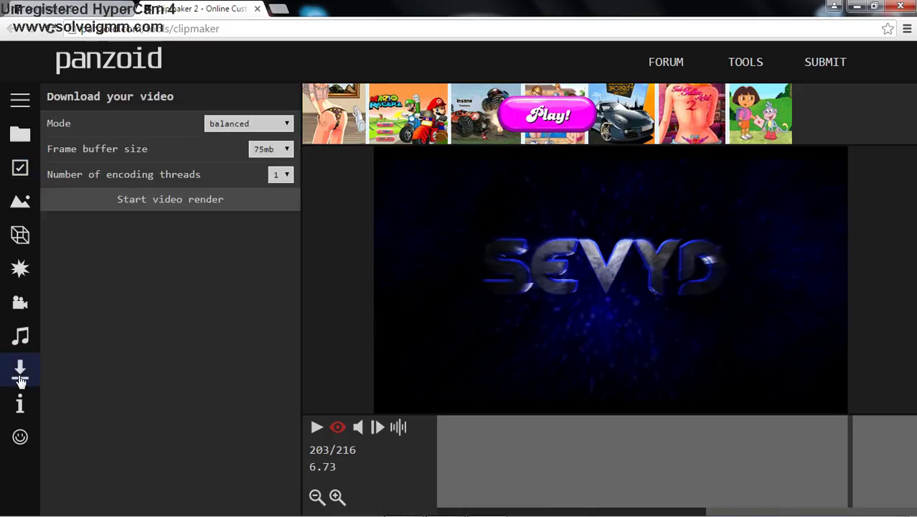
{"action": "left_click", "coordinate": [173, 207]}
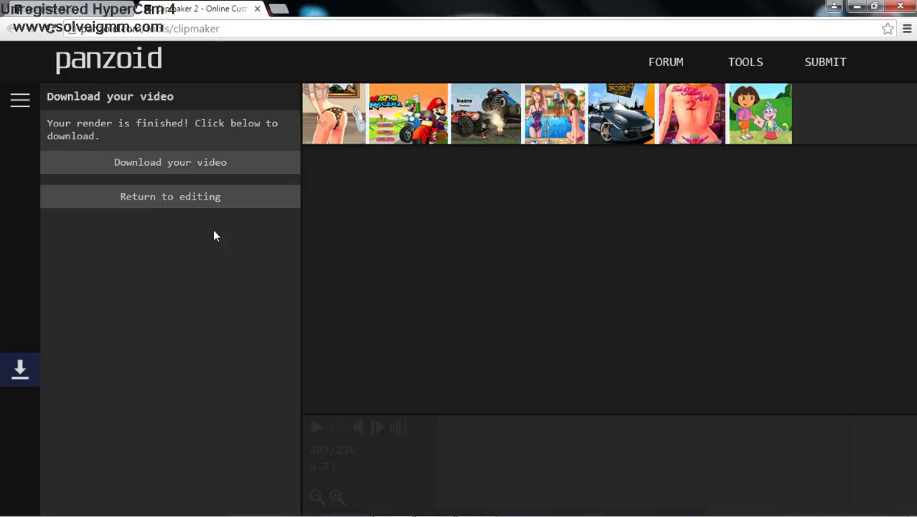
{"action": "left_click", "coordinate": [159, 165]}
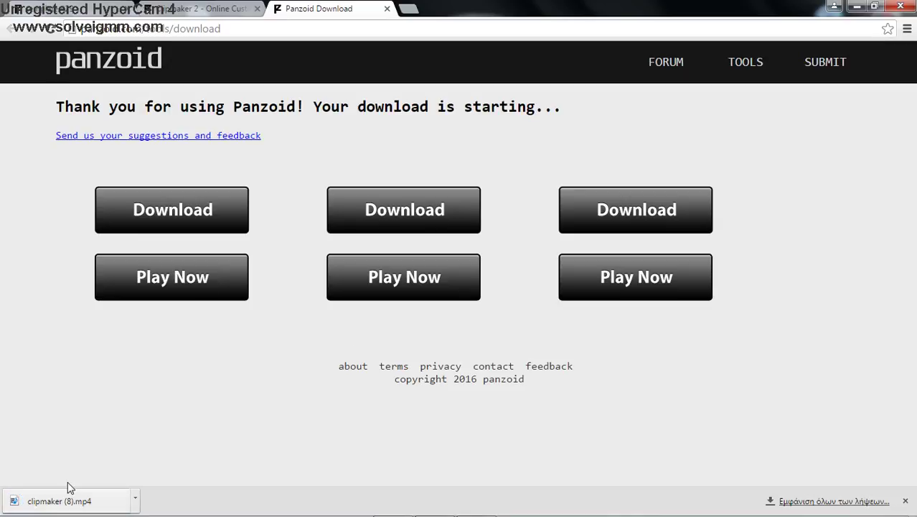
Close the Panzoid Download tab once clipmaker (8).mp4 has downloaded
{"action": "left_click", "coordinate": [387, 9]}
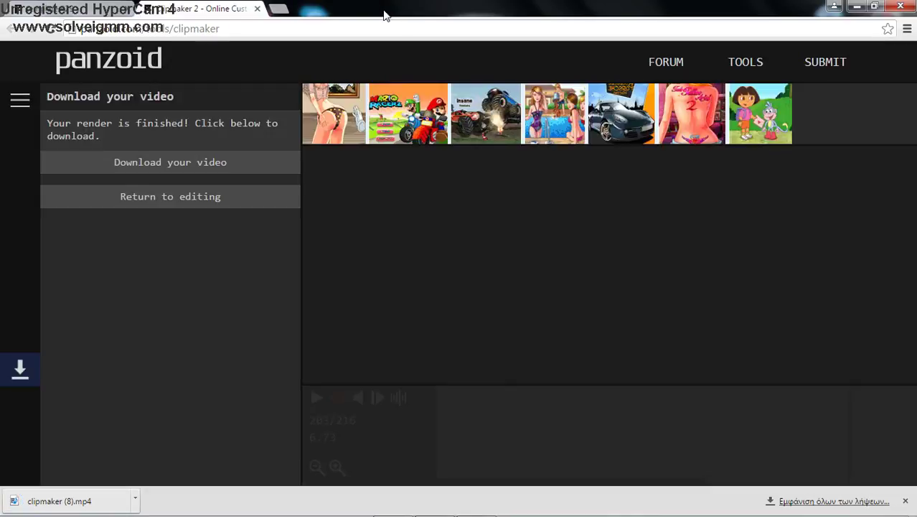
{"action": "left_click", "coordinate": [72, 502]}
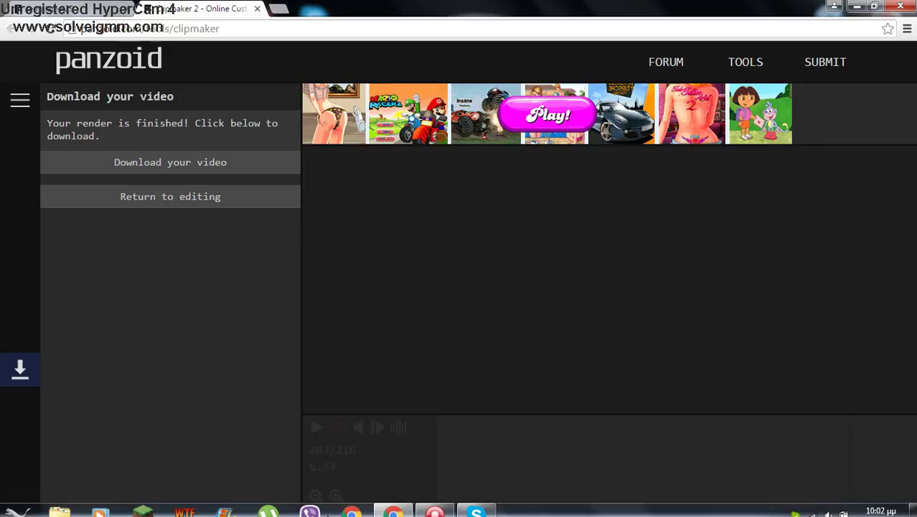
Resume HyperCam recording with F3, minimize it, dismiss the Skype popup, and restore HyperCam
{"action": "left_click", "coordinate": [436, 504]}
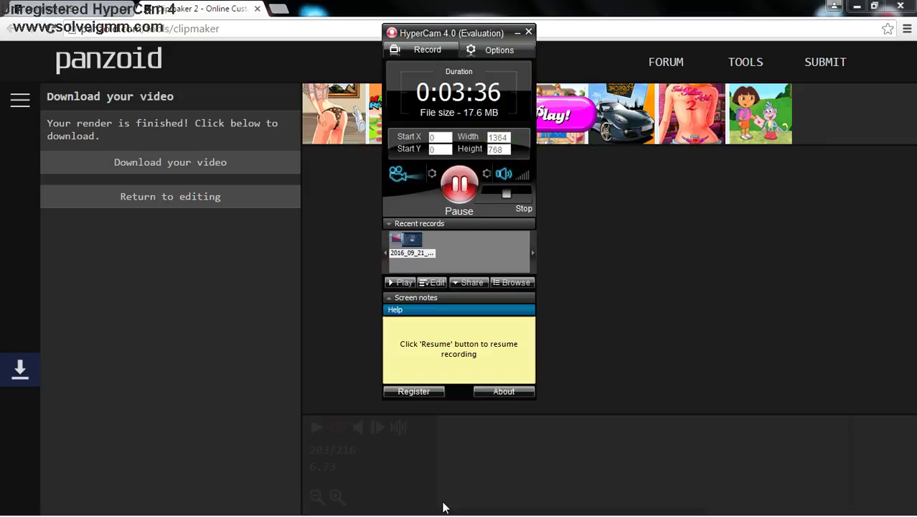
{"action": "key", "text": "F3"}
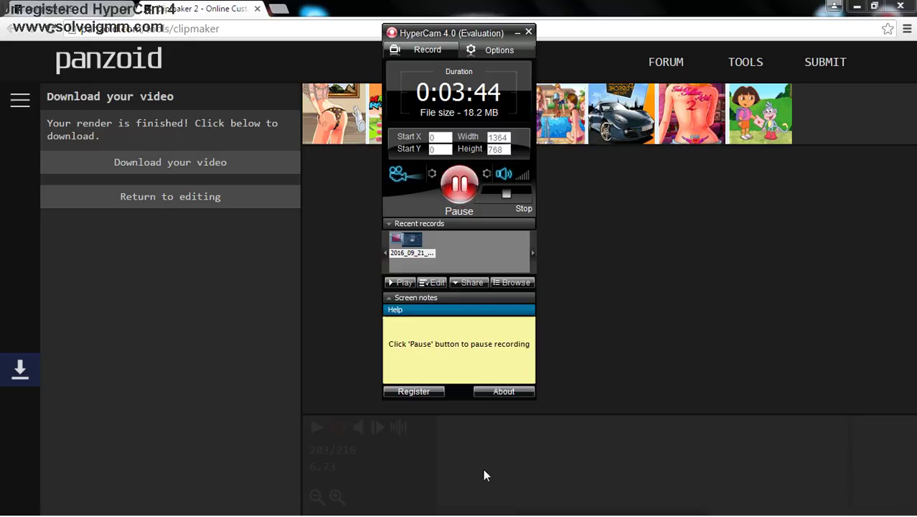
{"action": "left_click", "coordinate": [512, 427]}
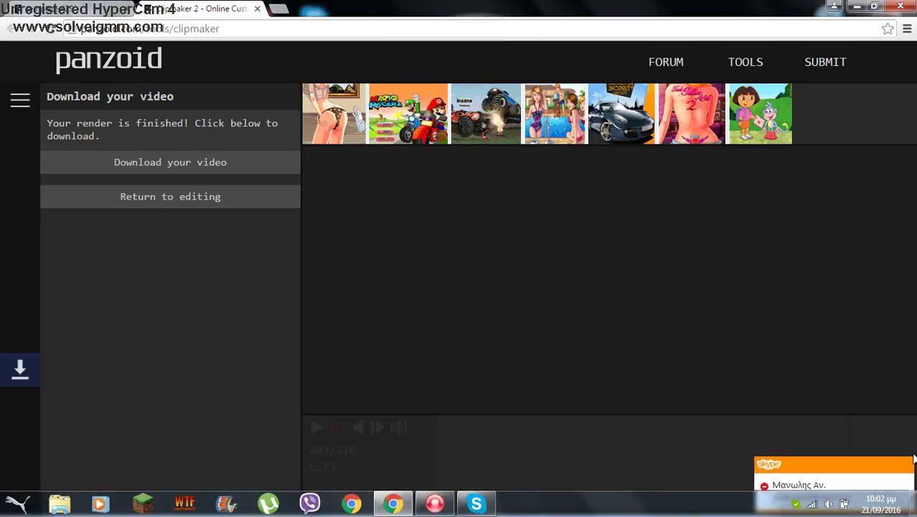
{"action": "left_click", "coordinate": [906, 464]}
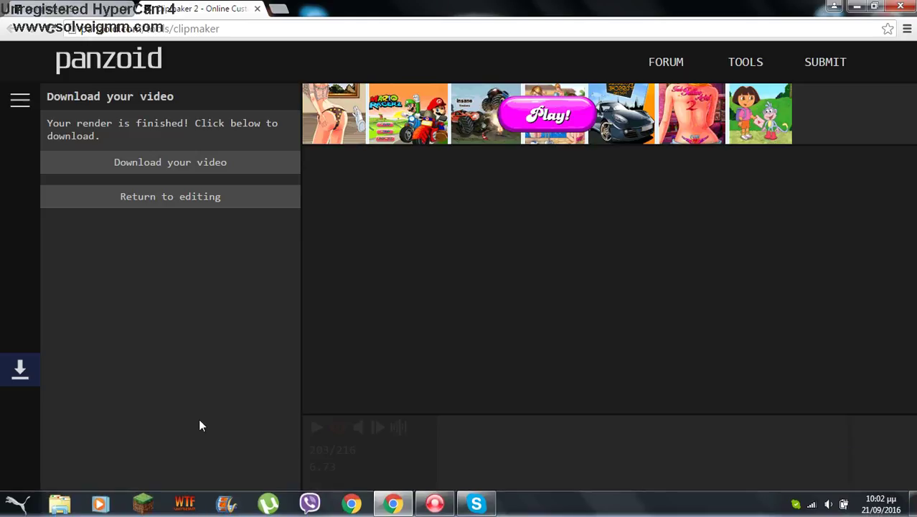
{"action": "left_click", "coordinate": [436, 504]}
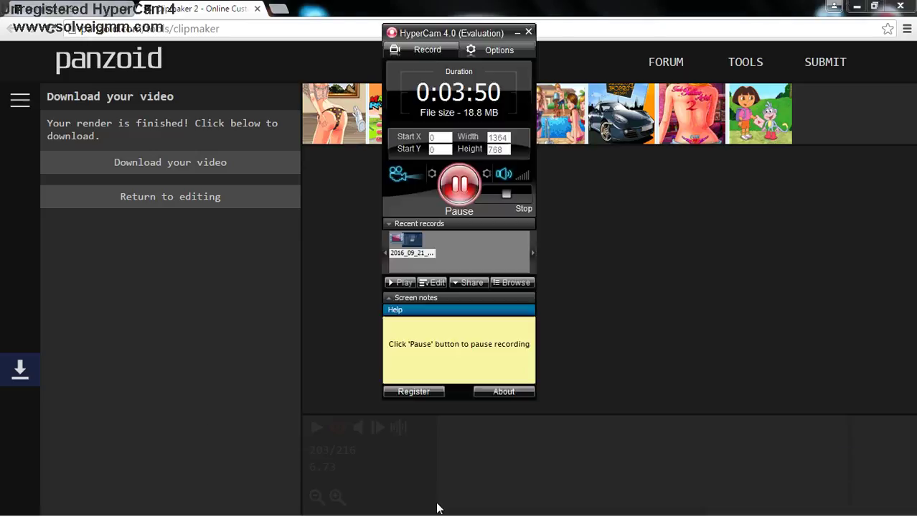